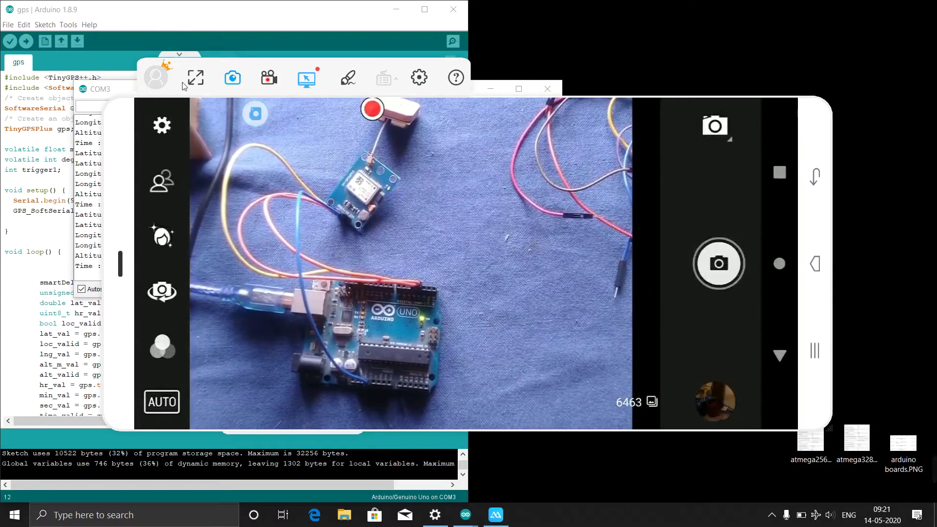
{"action": "left_click", "coordinate": [82, 150]}
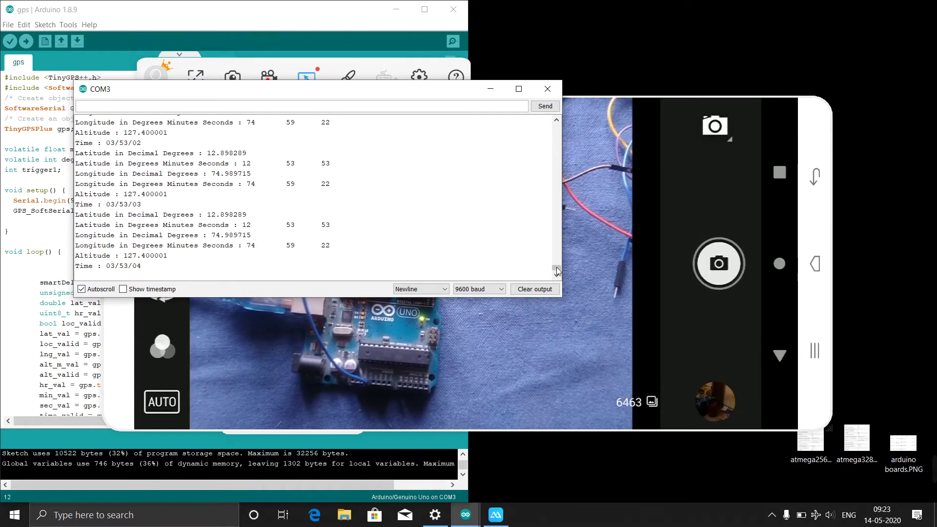
{"action": "left_click_drag", "start_coordinate": [557, 271], "coordinate": [556, 112]}
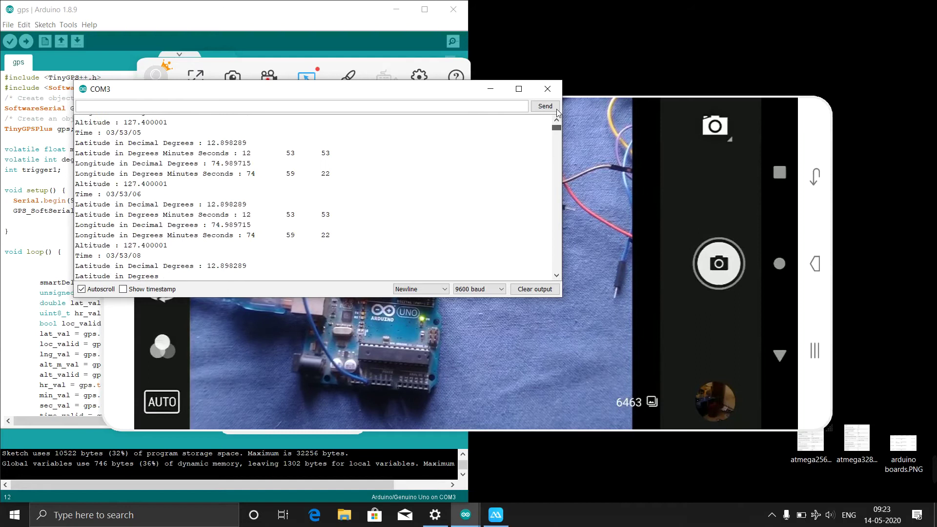
{"action": "left_click_drag", "start_coordinate": [557, 112], "coordinate": [554, 307]}
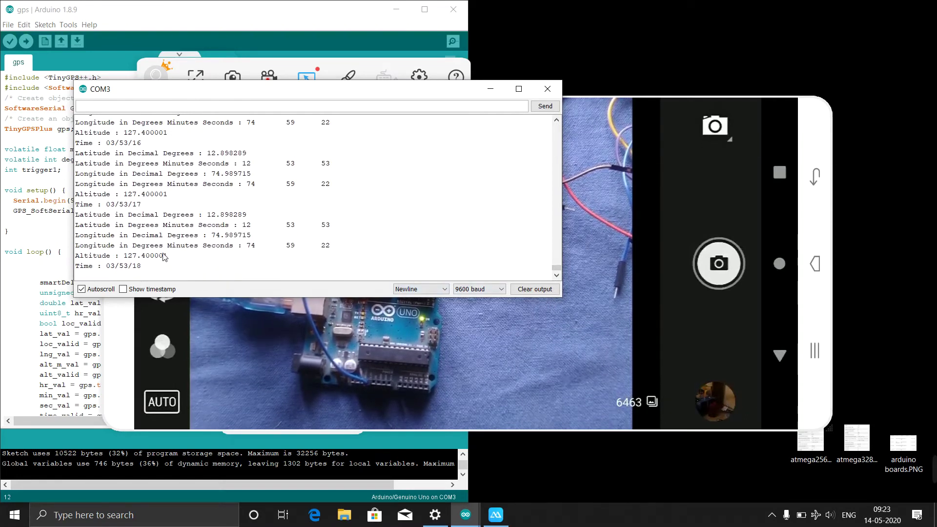
Highlight the latest altitude and time readings in the Serial Monitor output.
{"action": "left_click_drag", "start_coordinate": [164, 256], "coordinate": [101, 261]}
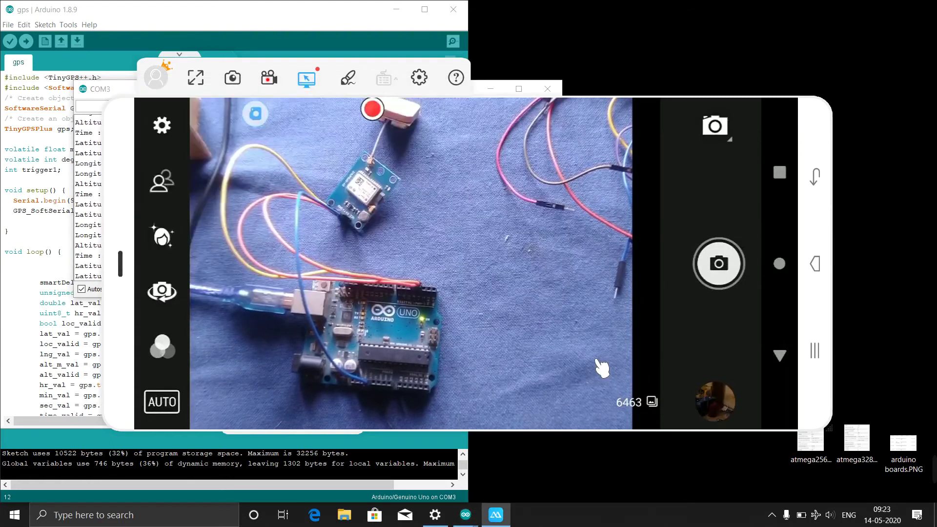
Bring the hardware camera view forward, then put the live COM3 GPS readings in front.
{"action": "left_click", "coordinate": [601, 368]}
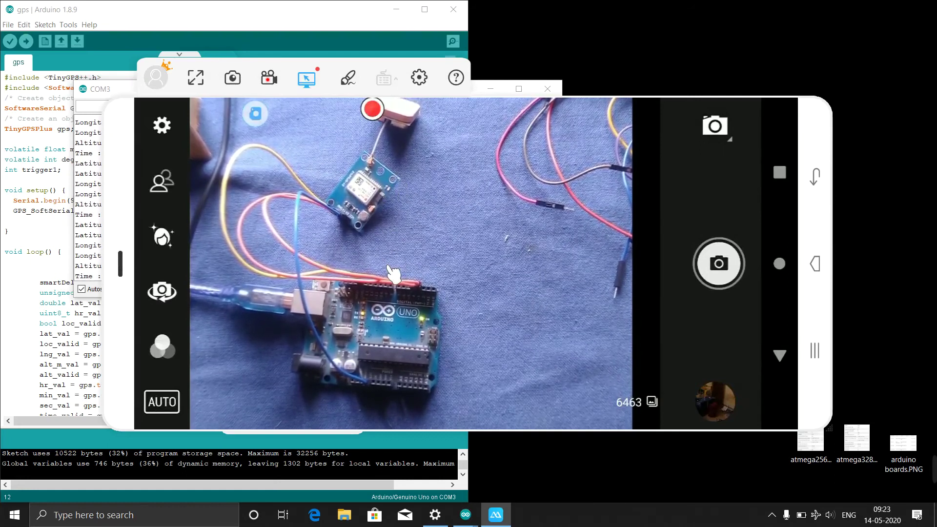
{"action": "left_click", "coordinate": [89, 244]}
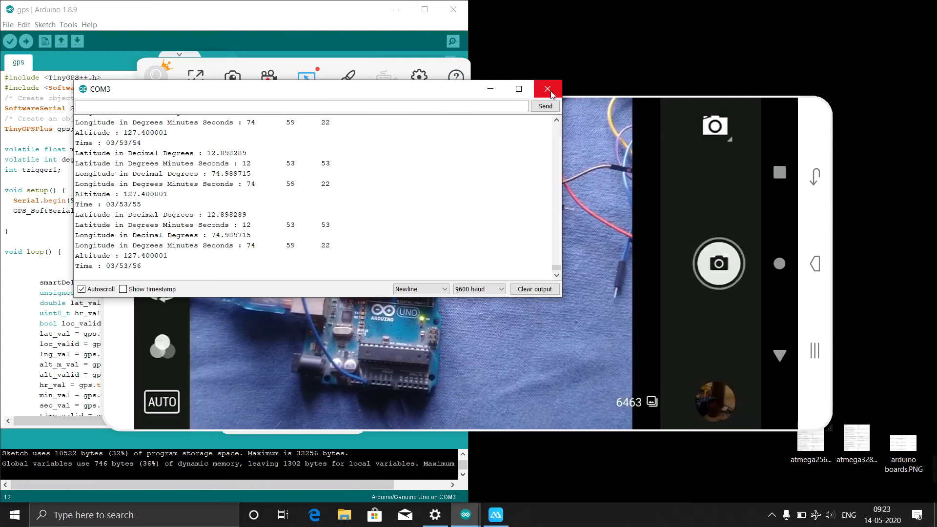
Show the GPS sketch code, then return to the ApowerMirror camera view of the hardware.
{"action": "left_click", "coordinate": [64, 243]}
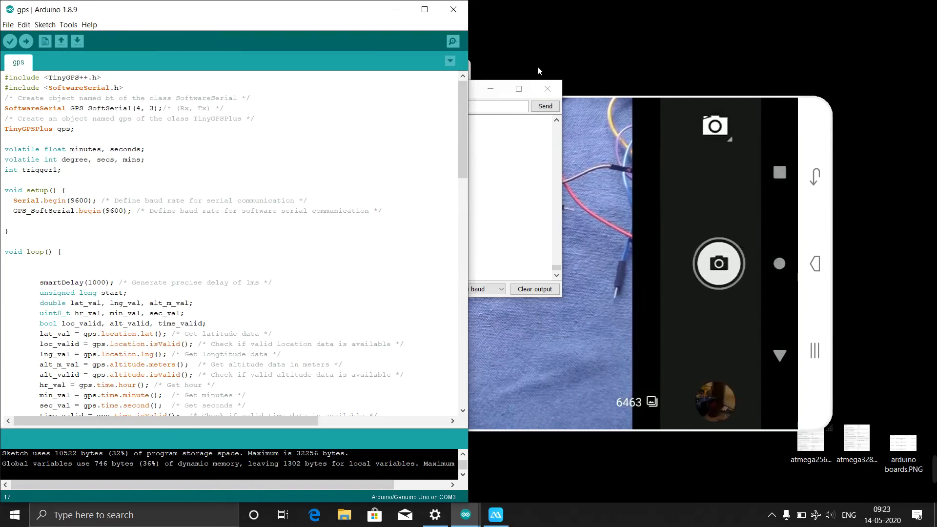
{"action": "mouse_move", "coordinate": [464, 118]}
{"action": "left_mouse_down"}
{"action": "mouse_move", "coordinate": [444, 355]}
{"action": "mouse_move", "coordinate": [436, 101]}
{"action": "left_mouse_up"}
{"action": "left_click", "coordinate": [562, 357]}
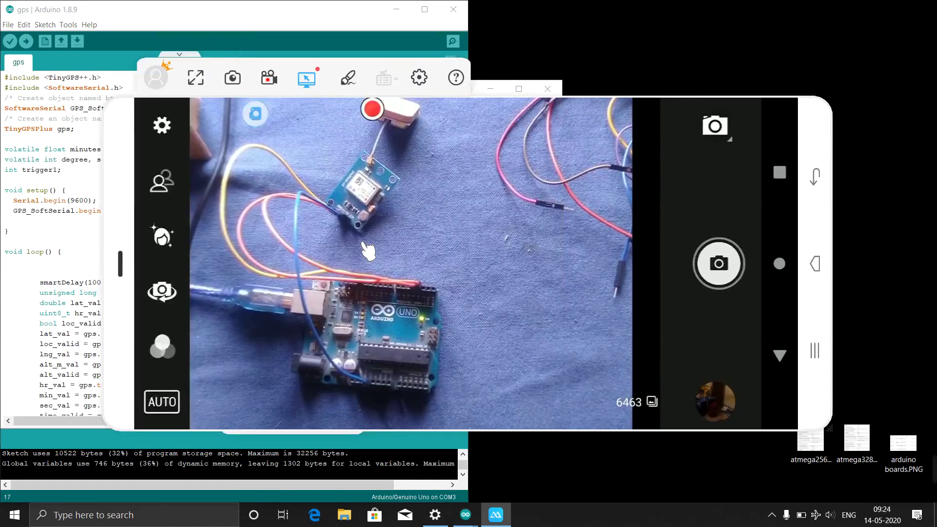